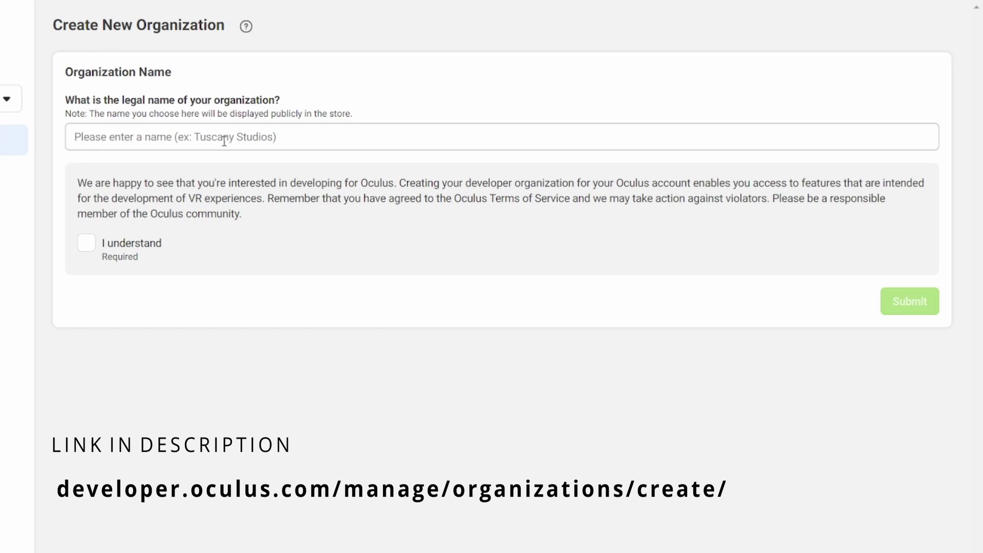
# Enter a name for the new organization and tick the Oculus developer terms checkbox
pyautogui.click(147, 142)
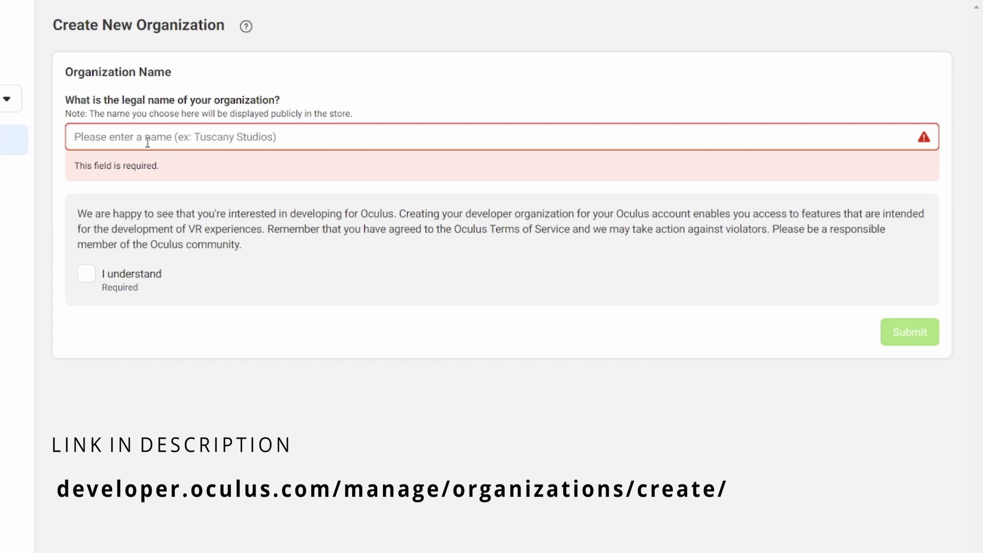
pyautogui.write('Tyler Smells')
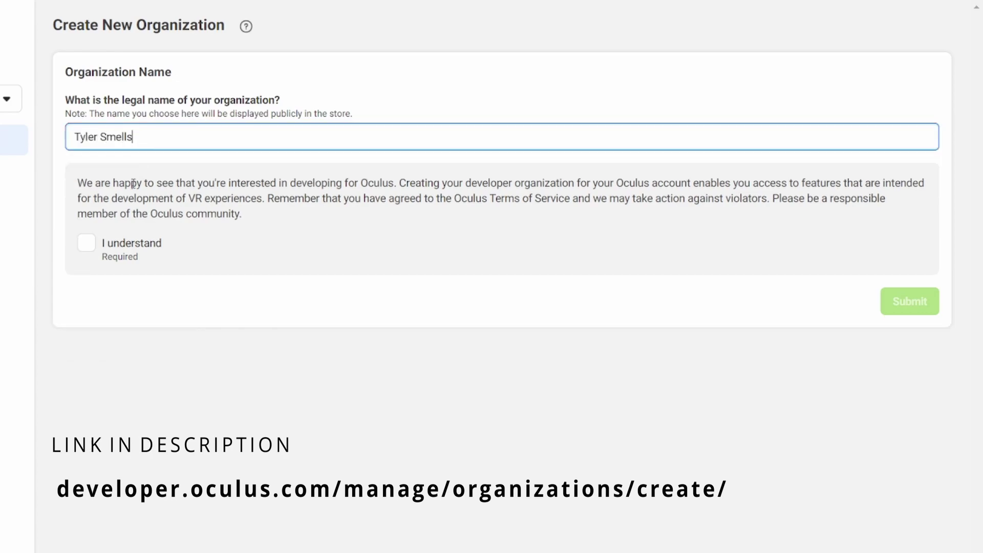
pyautogui.click(90, 248)
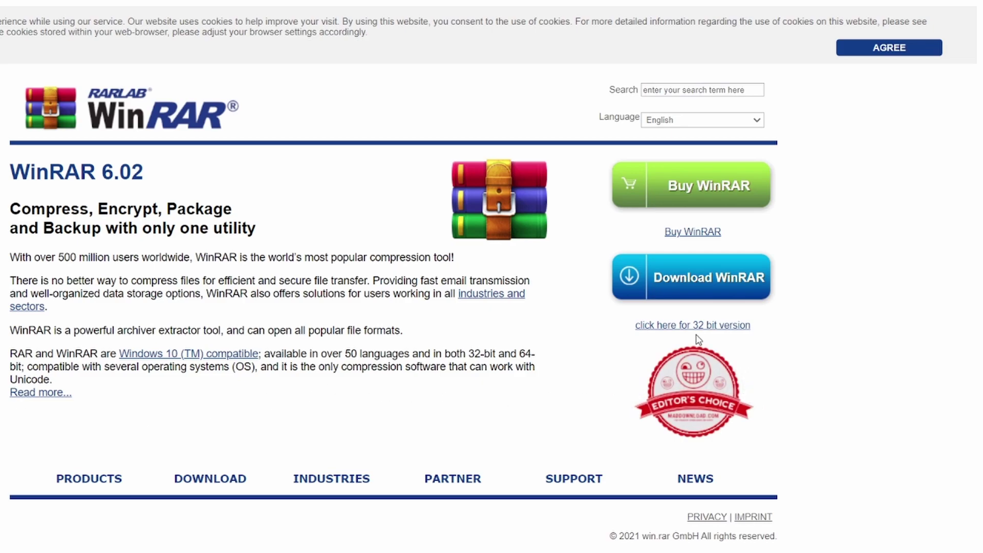
# Download the WinRAR installer from its download page and run the downloaded .exe
pyautogui.click(696, 288)
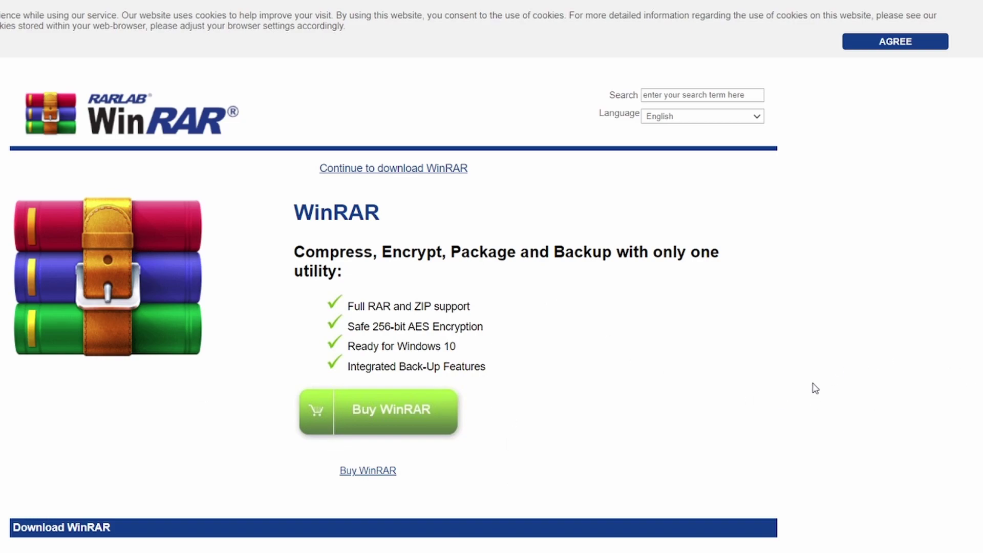
pyautogui.scroll(-1, 334, 507)
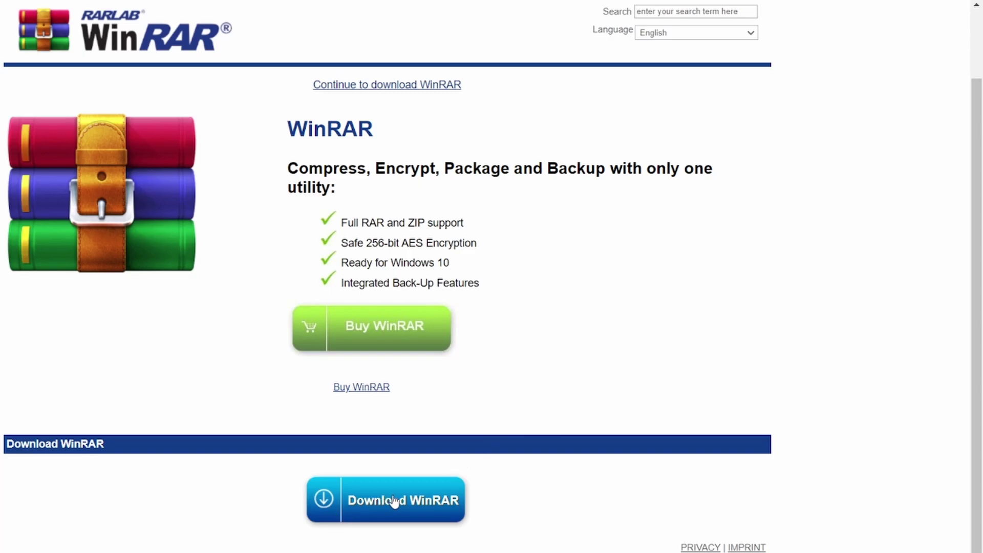
pyautogui.click(394, 502)
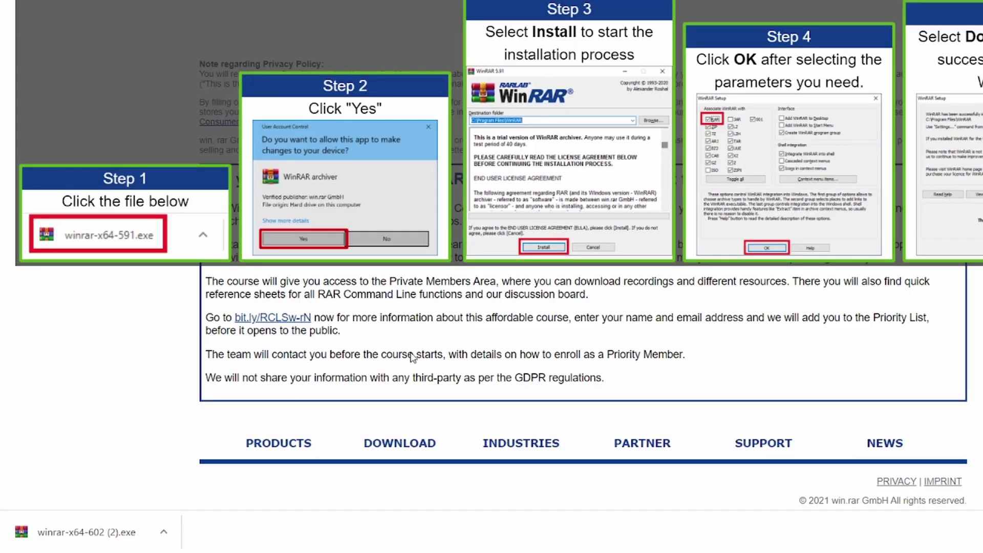
pyautogui.click(96, 535)
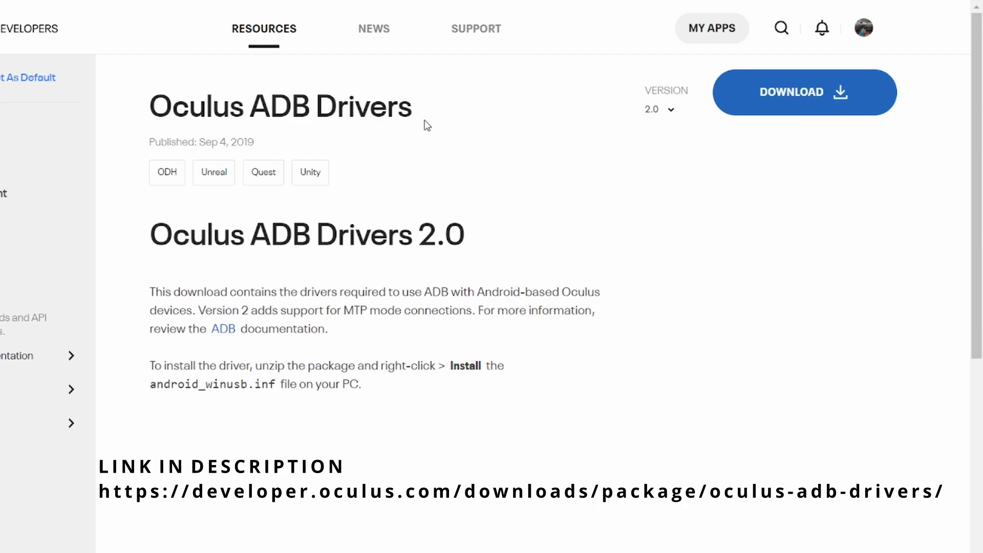
# Download the Oculus ADB Driver 2.0 zip after accepting the license, and show it in Downloads
pyautogui.click(801, 100)
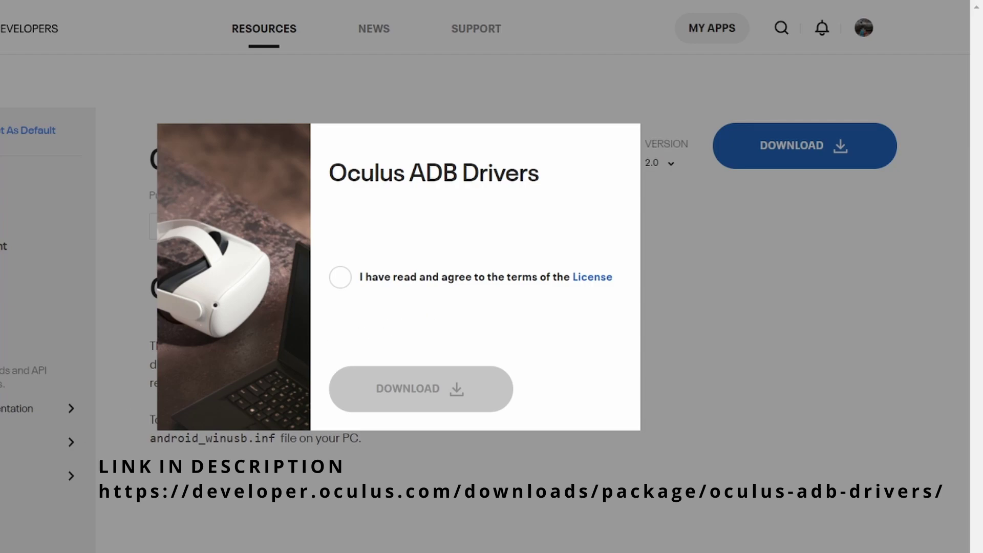
pyautogui.click(341, 281)
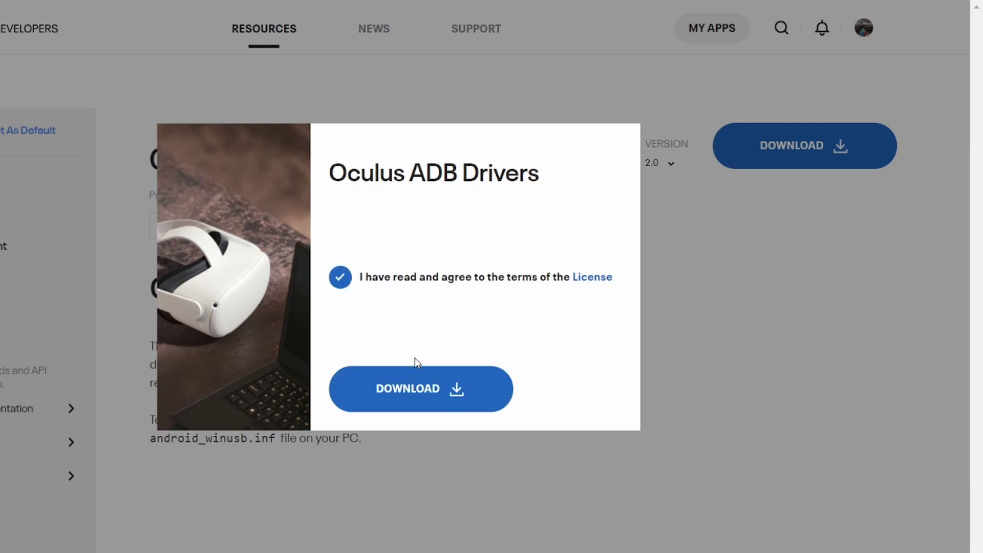
pyautogui.click(428, 395)
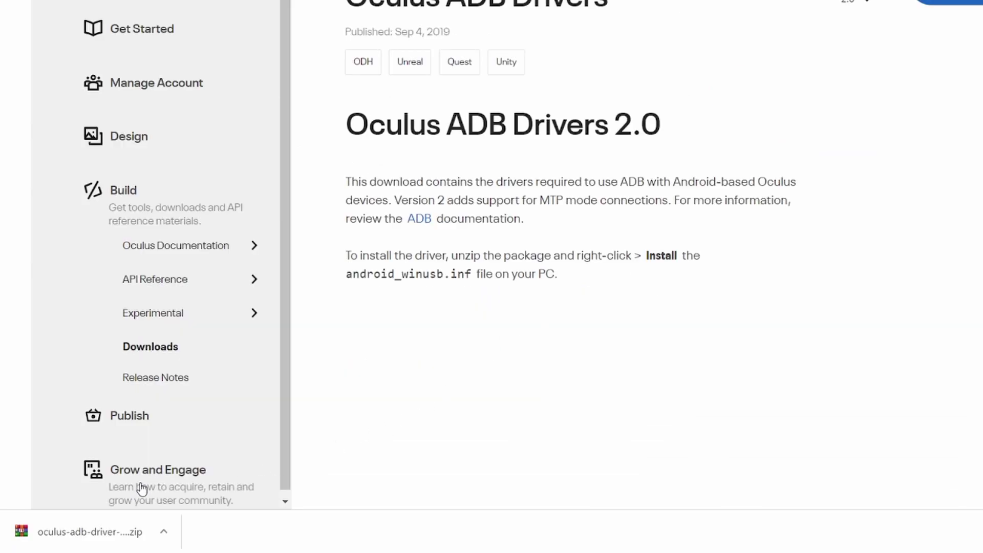
pyautogui.rightClick(94, 540)
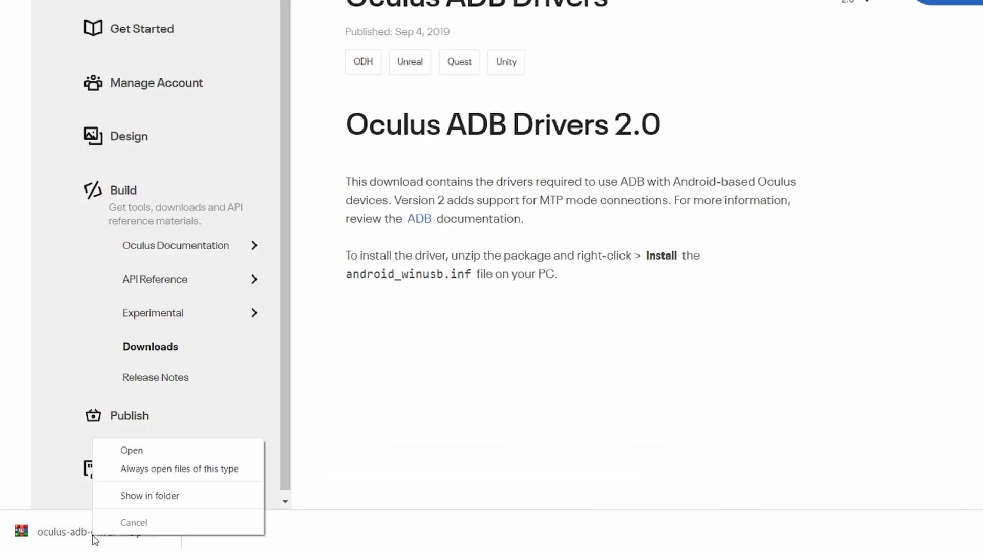
pyautogui.click(159, 500)
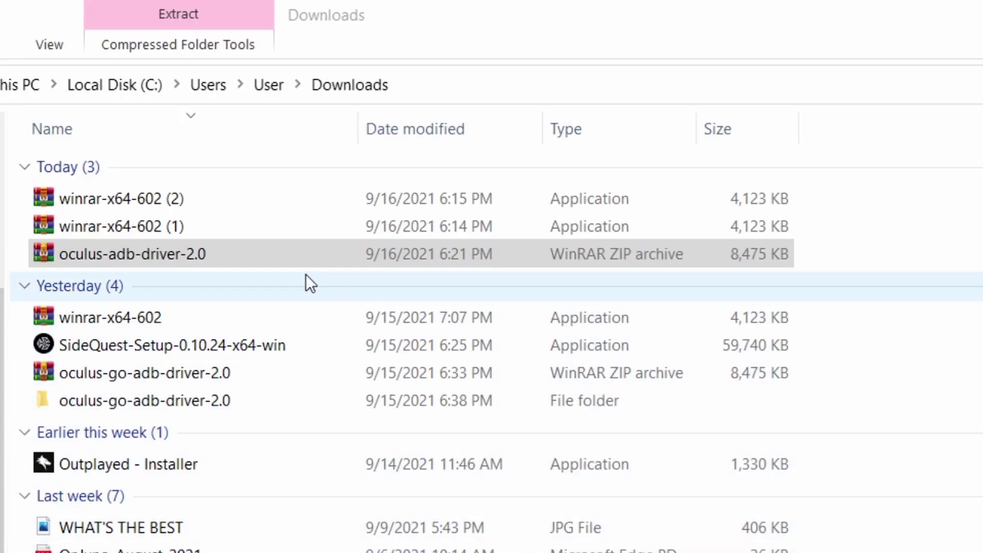
# In WinRAR, open oculus-go-adb-driver-2.0 > usb_driver and bring up android_winusb.inf's context menu
pyautogui.doubleClick(266, 255)
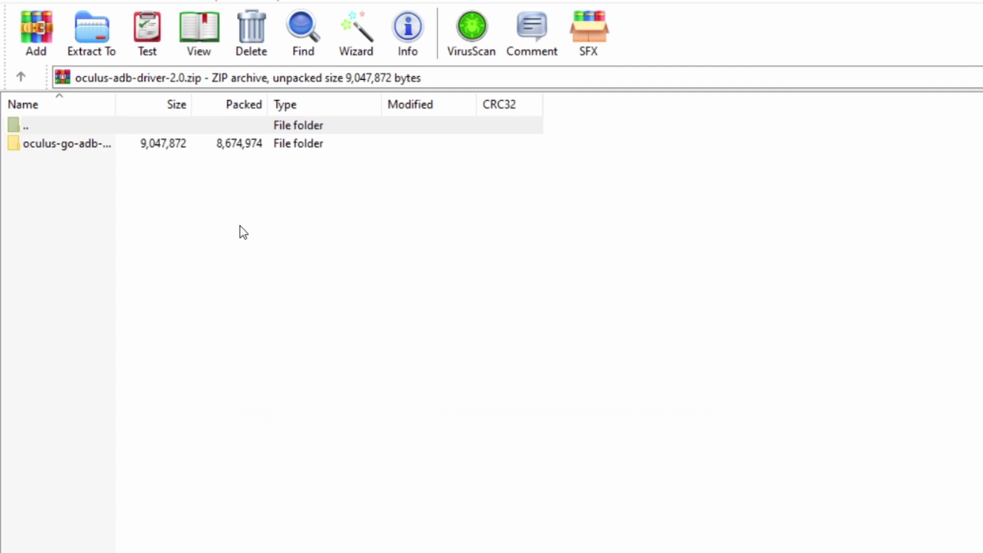
pyautogui.doubleClick(71, 147)
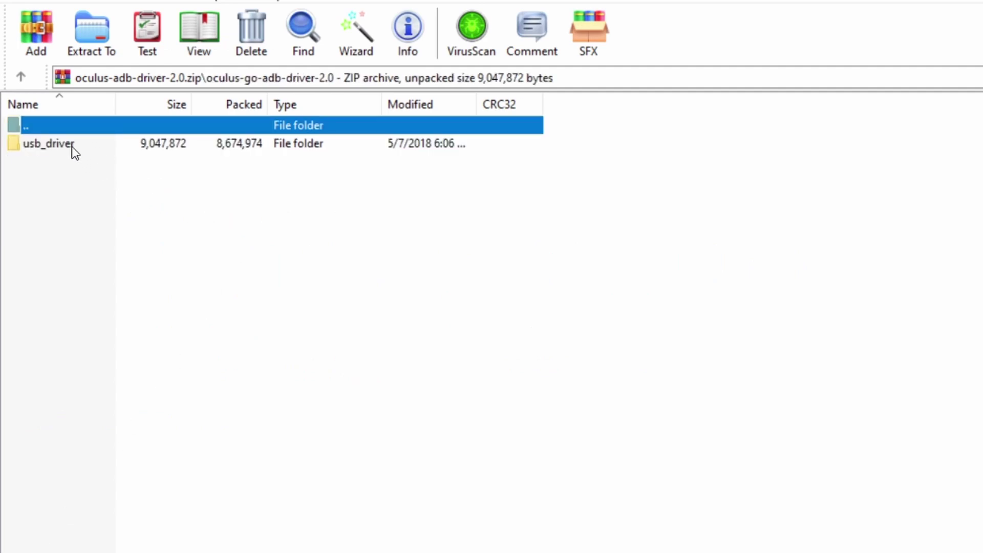
pyautogui.doubleClick(72, 146)
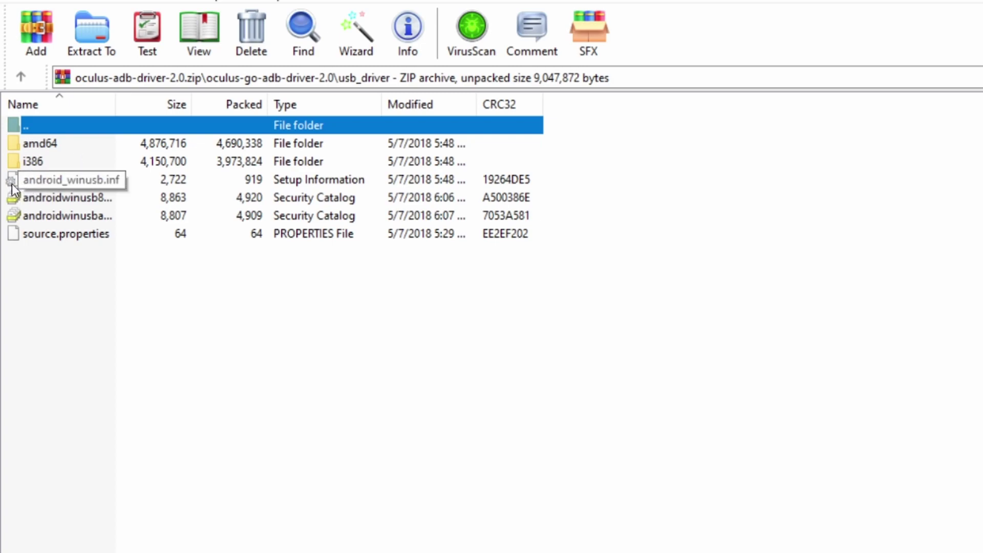
pyautogui.rightClick(91, 184)
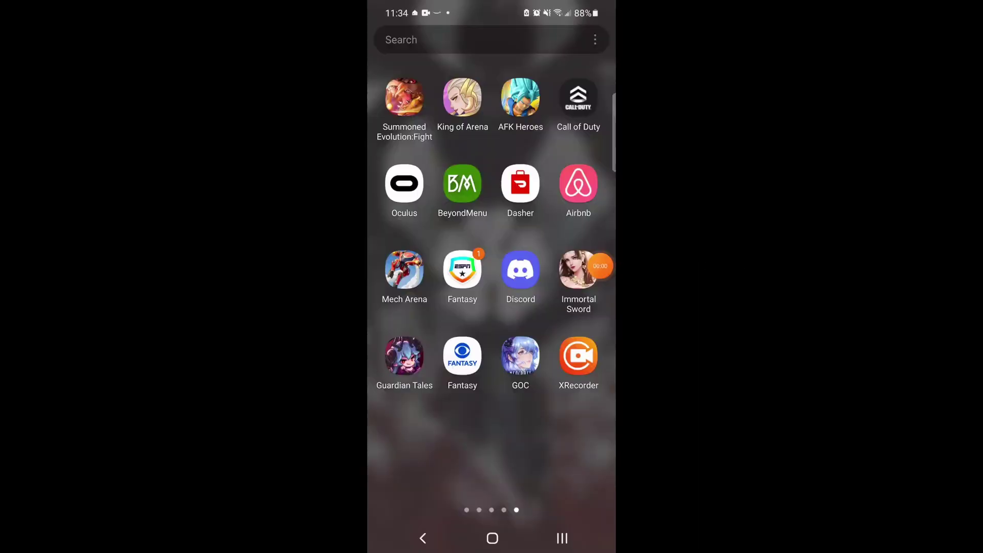
# Turn on the Quest 2's Developer Mode in the Oculus app, toggling it off and back on
pyautogui.click(404, 183)
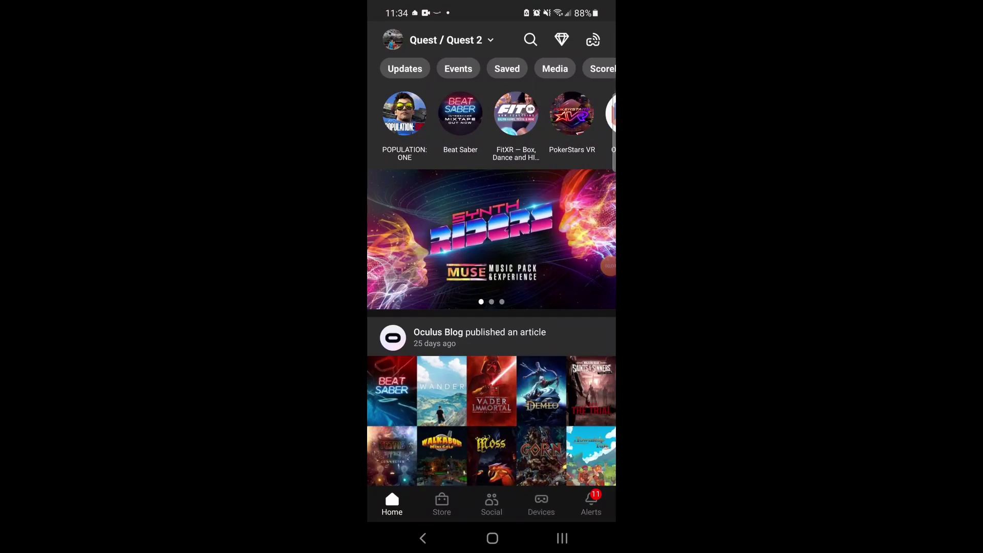
pyautogui.click(540, 505)
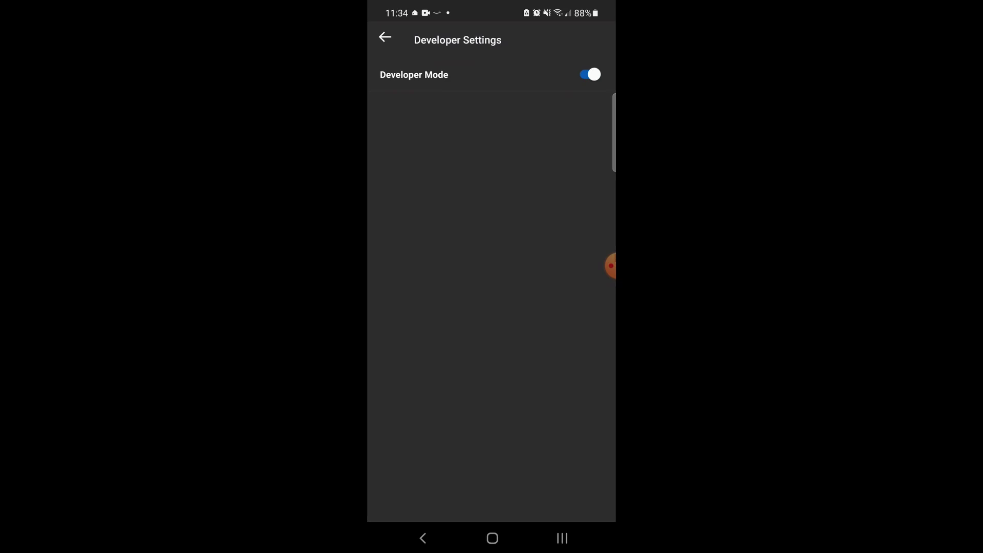
pyautogui.click(590, 74)
pyautogui.click(588, 74)
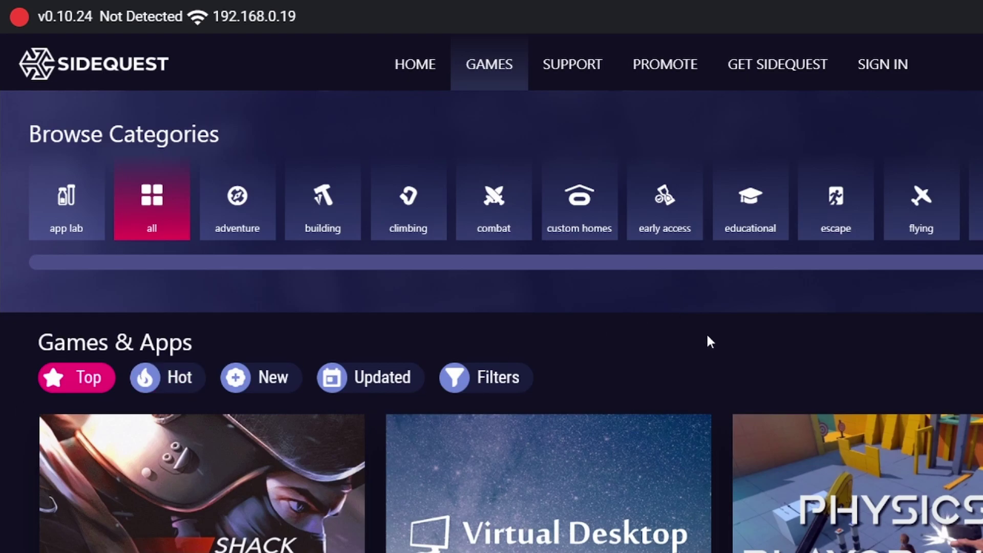
pyautogui.scroll(-5, 922, 348)
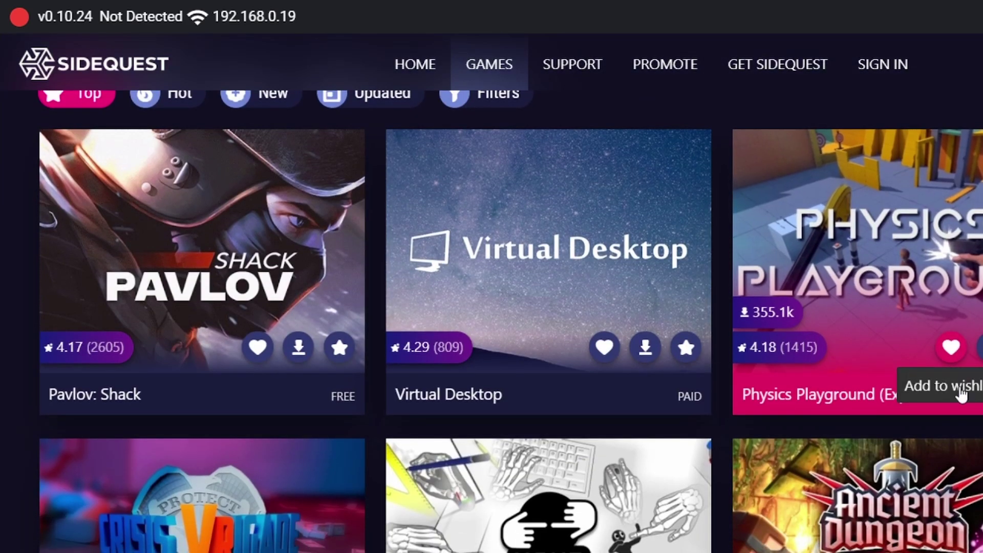
pyautogui.scroll(-3, 959, 394)
pyautogui.scroll(-4, 959, 394)
pyautogui.scroll(-2, 960, 393)
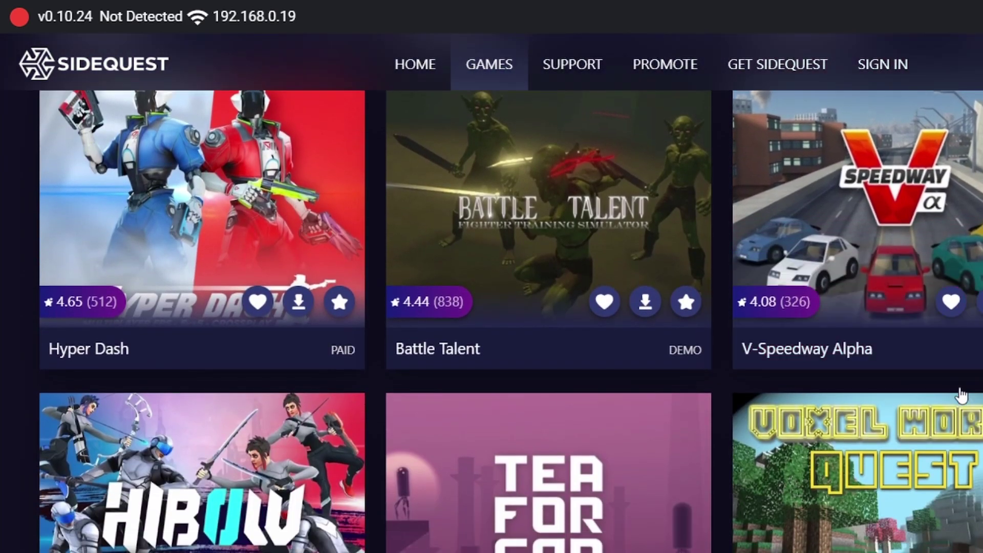
pyautogui.scroll(-1, 961, 394)
pyautogui.scroll(-3, 961, 394)
pyautogui.scroll(-2, 960, 394)
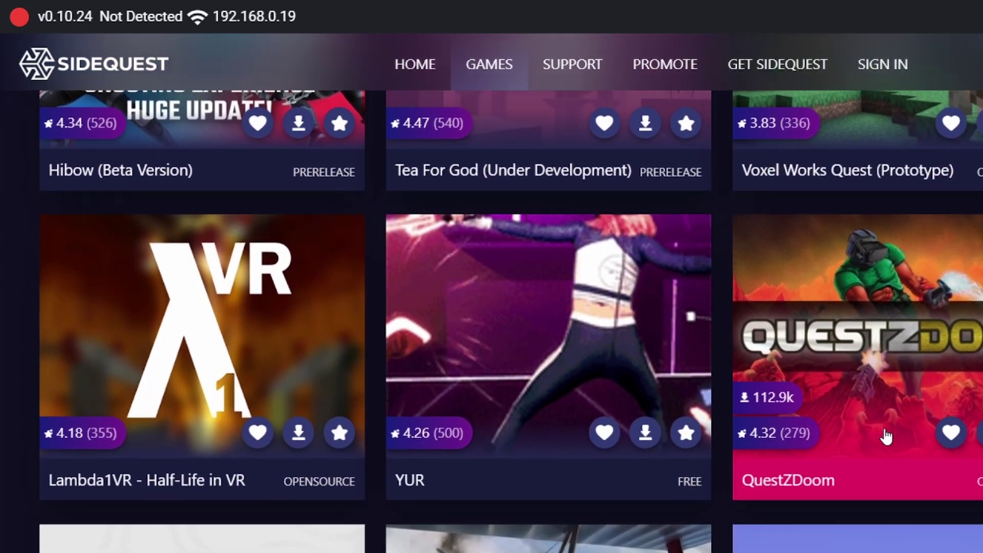
pyautogui.scroll(2, 833, 407)
pyautogui.scroll(10, 833, 407)
pyautogui.scroll(8, 538, 323)
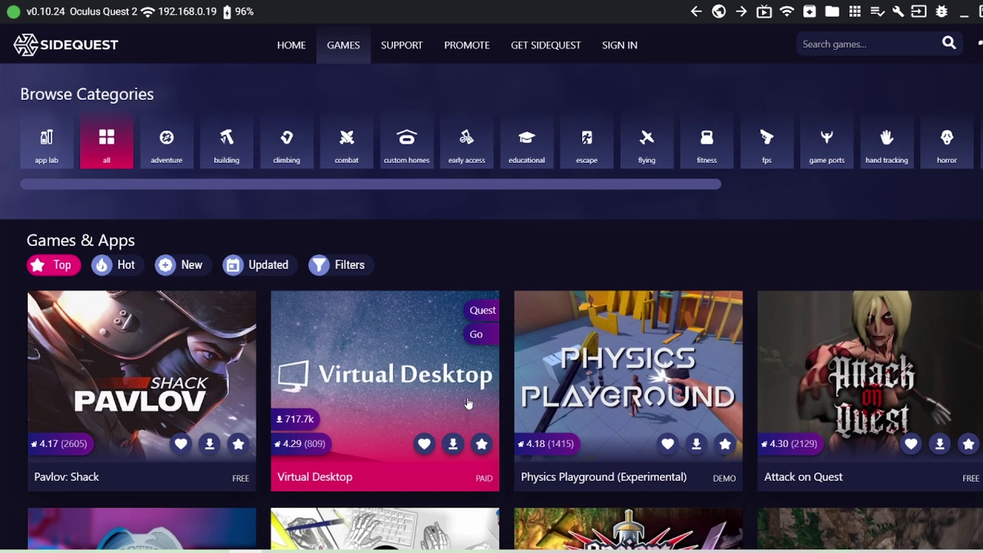
pyautogui.scroll(-5, 467, 404)
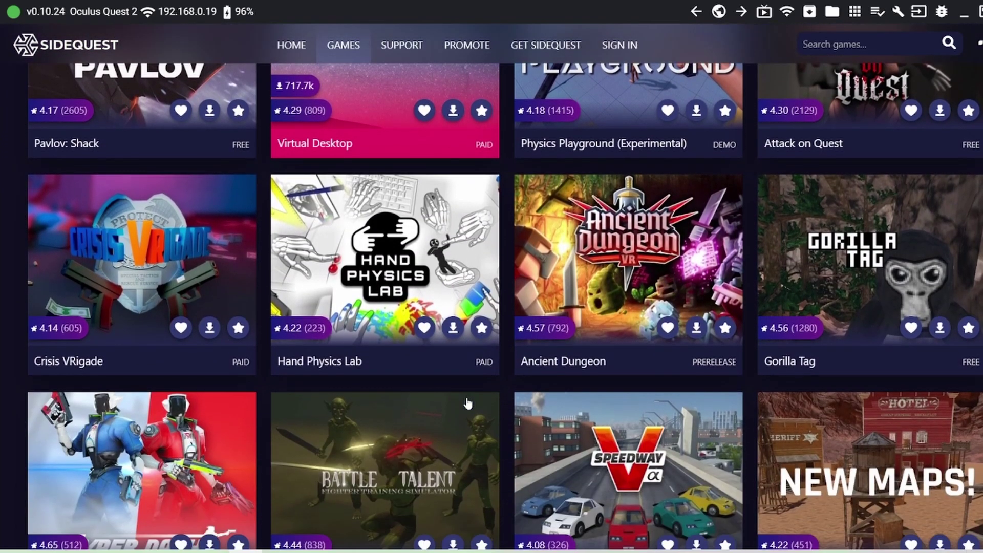
pyautogui.scroll(-3, 467, 403)
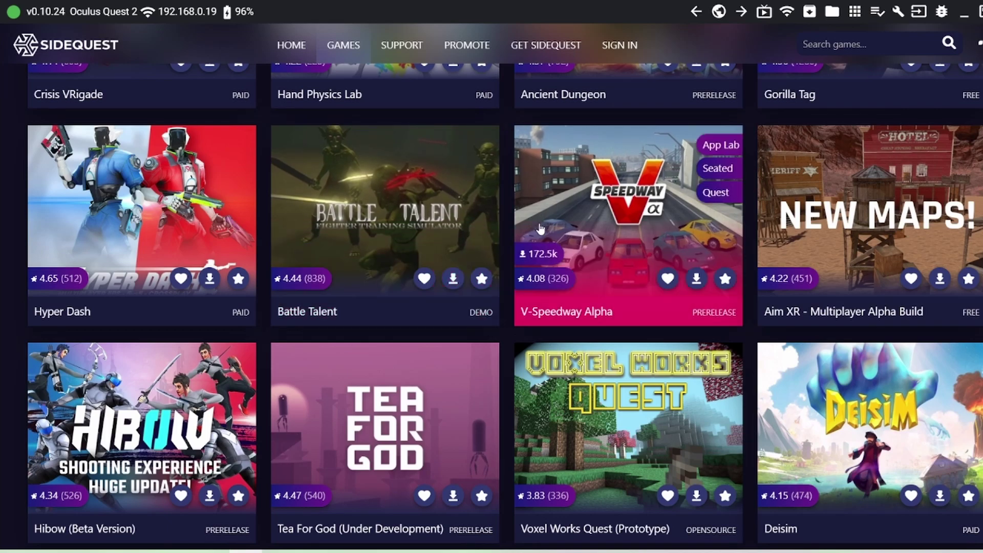
pyautogui.scroll(5, 539, 229)
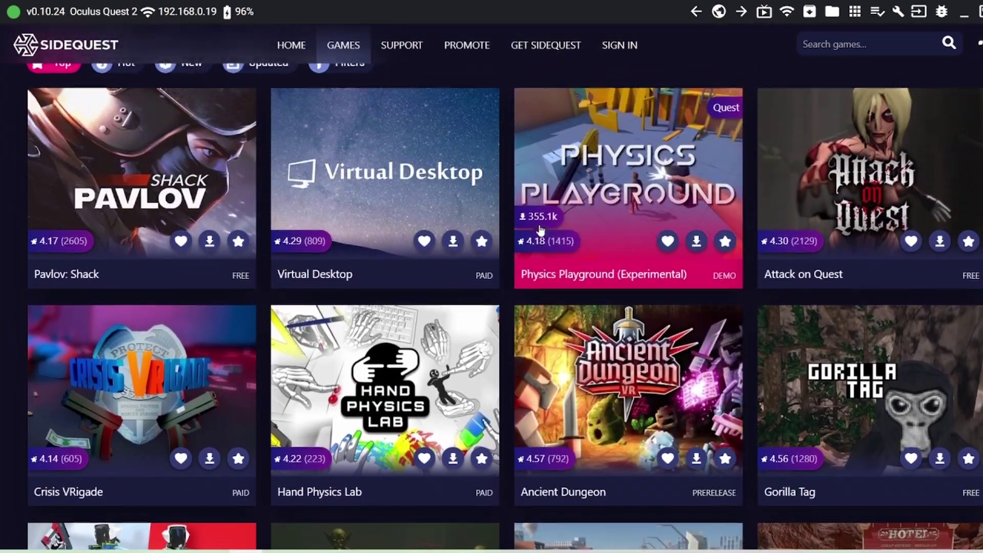